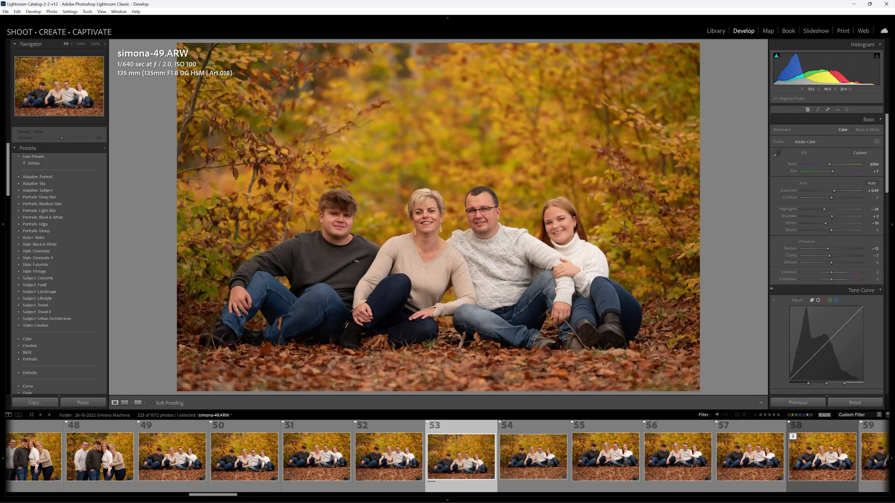
# Step: Try a tighter crop on simona-49, then discard the trial crop
pyautogui.click(818, 110)
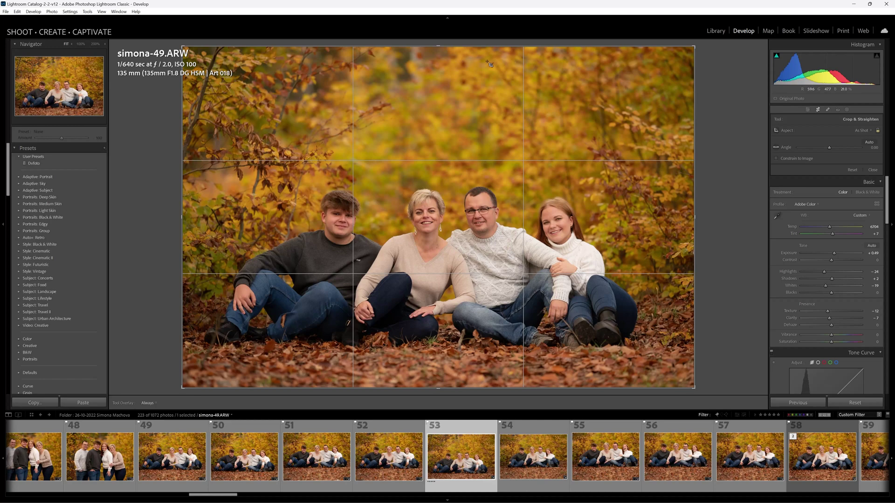
pyautogui.moveTo(482, 44); pyautogui.dragTo(477, 83)
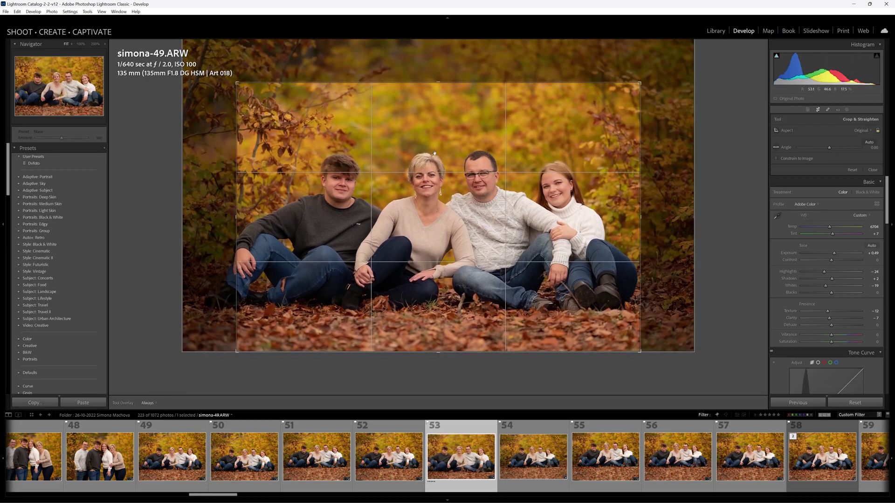
pyautogui.moveTo(530, 231); pyautogui.dragTo(539, 231)
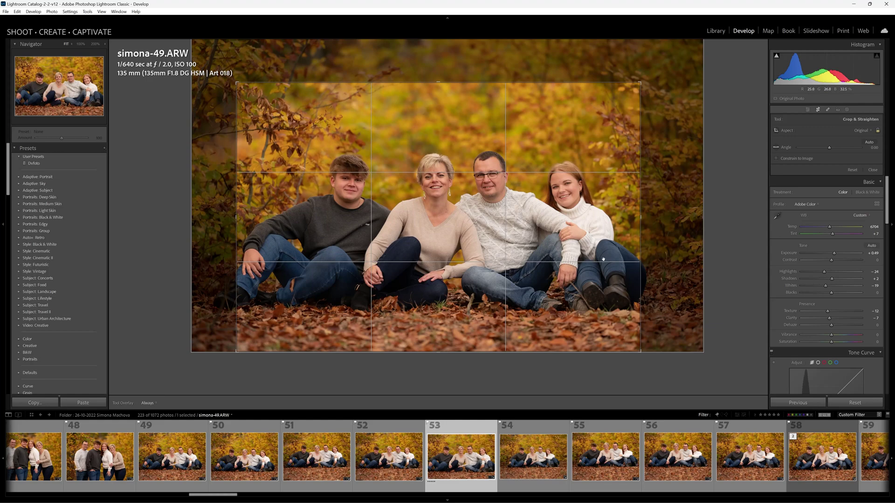
pyautogui.moveTo(545, 201); pyautogui.dragTo(544, 199)
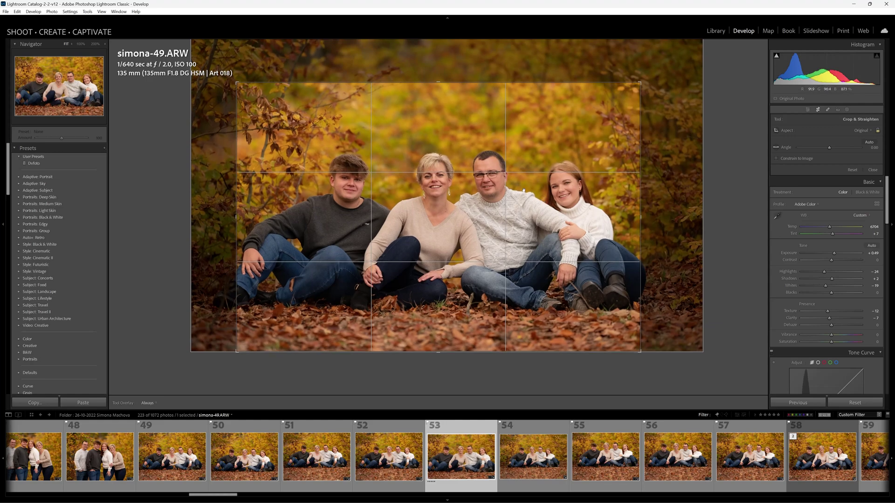
pyautogui.press('Return')
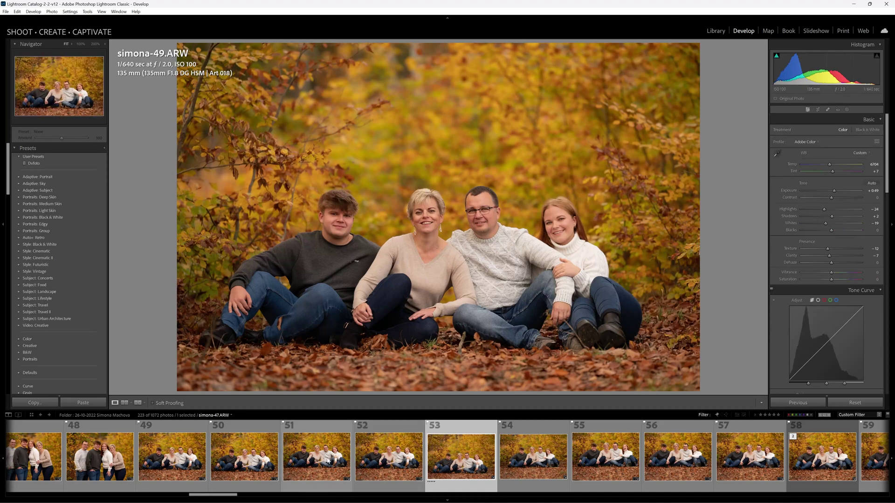
# Step: Compare frames simona-47 through simona-51 against simona-49 in the filmstrip
pyautogui.click(328, 460)
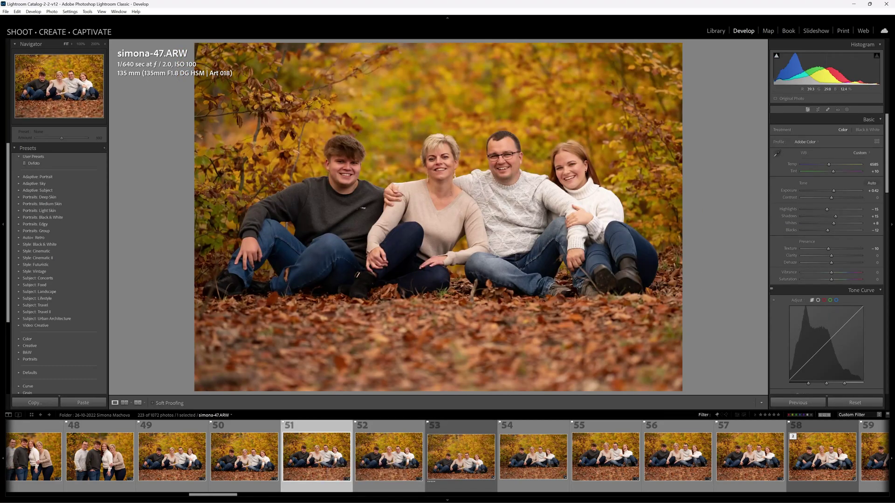
pyautogui.click(398, 455)
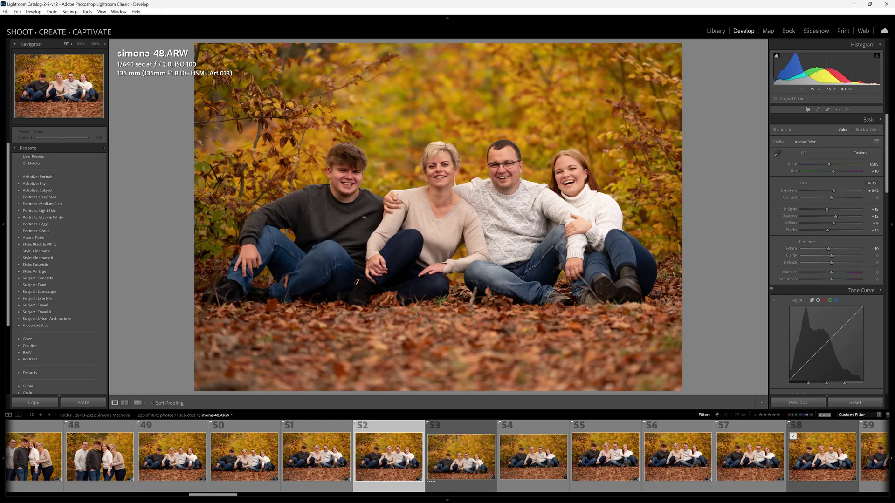
pyautogui.click(467, 451)
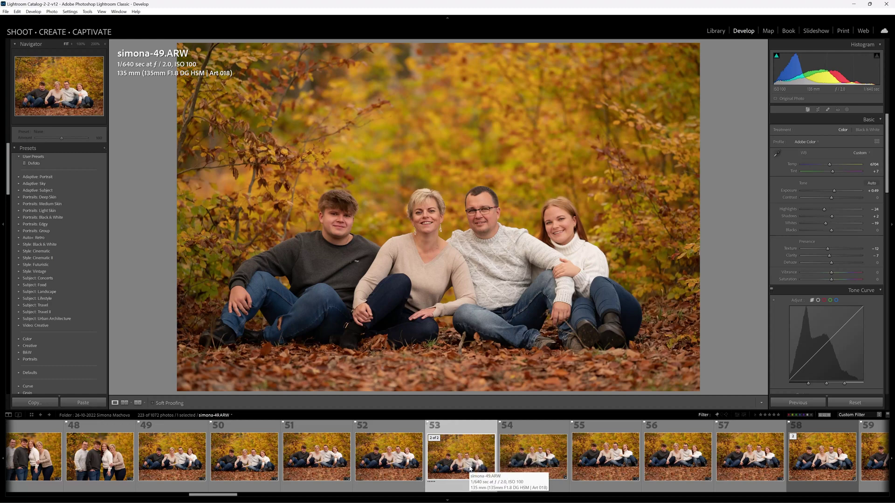
pyautogui.click(545, 459)
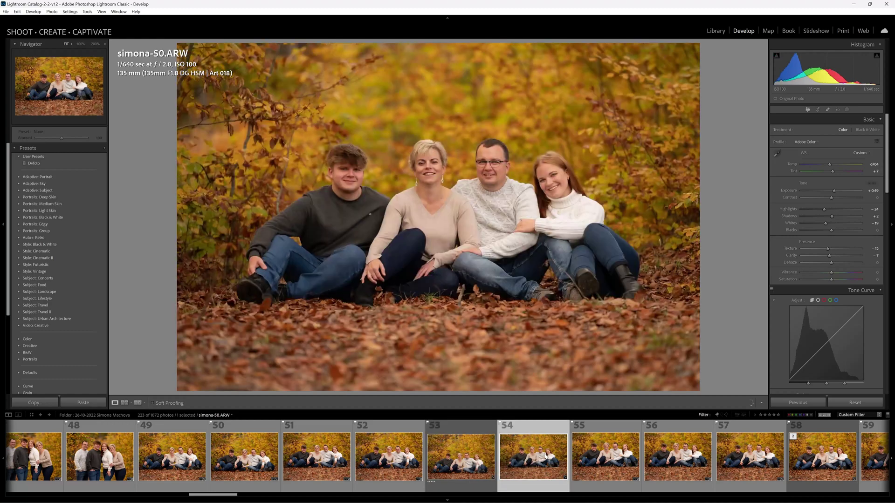
pyautogui.press('Right')
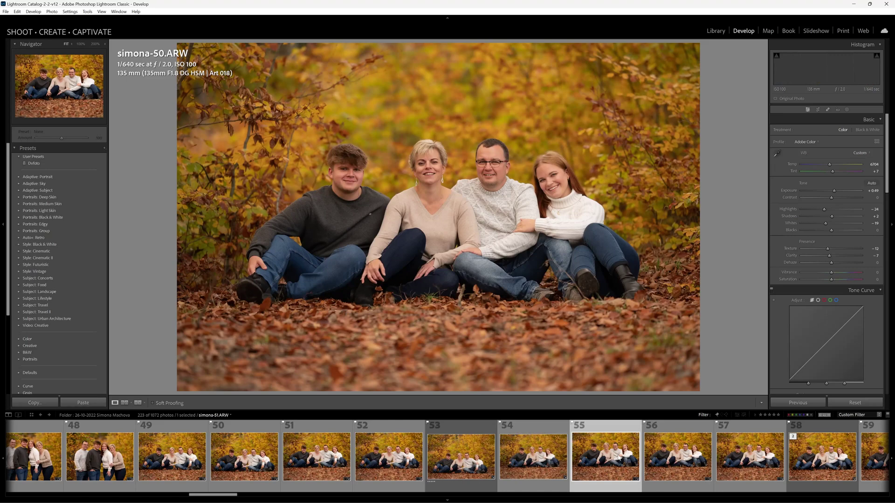
pyautogui.click(490, 471)
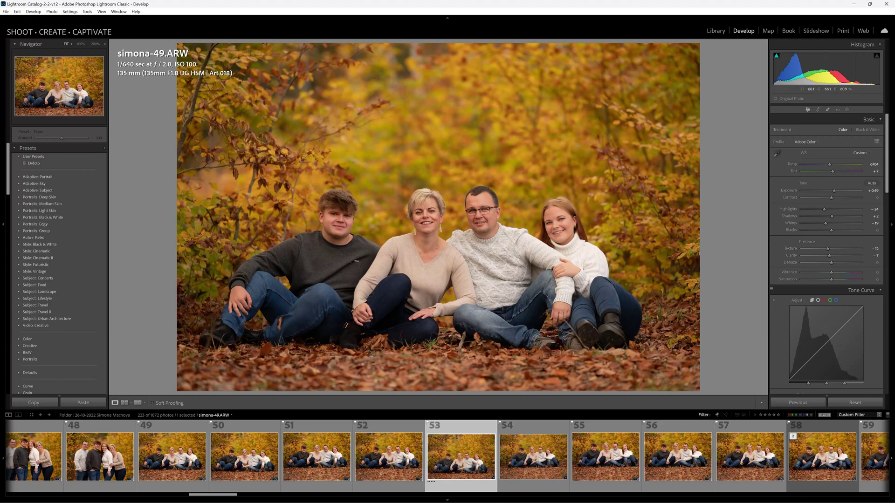
pyautogui.click(543, 464)
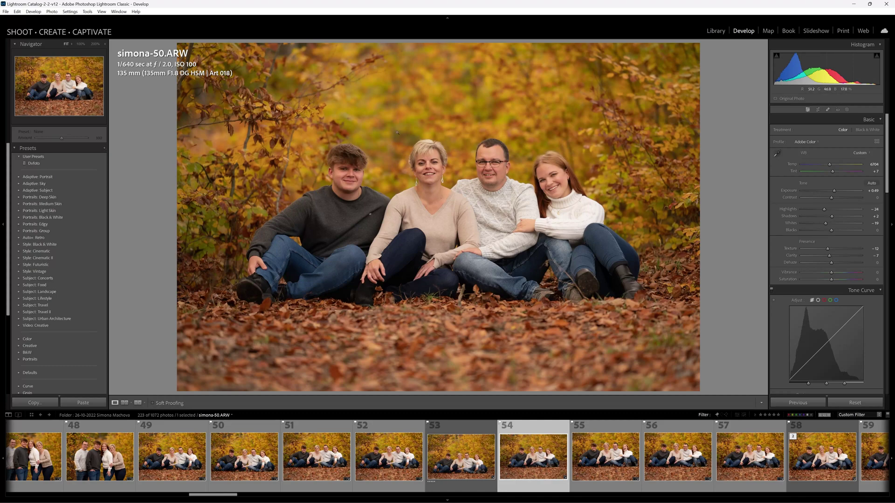
# Step: Compare the framing of simona-50, simona-49 and simona-51 with the crop overlay shown
pyautogui.click(818, 109)
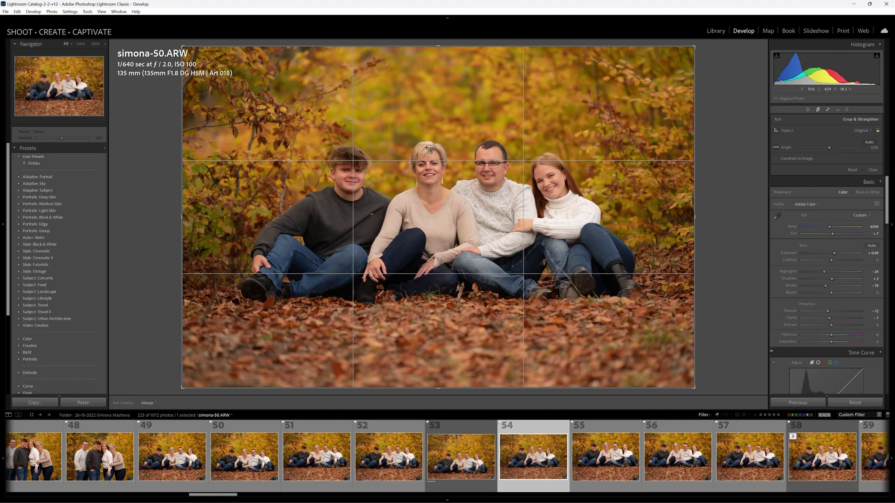
pyautogui.click(473, 426)
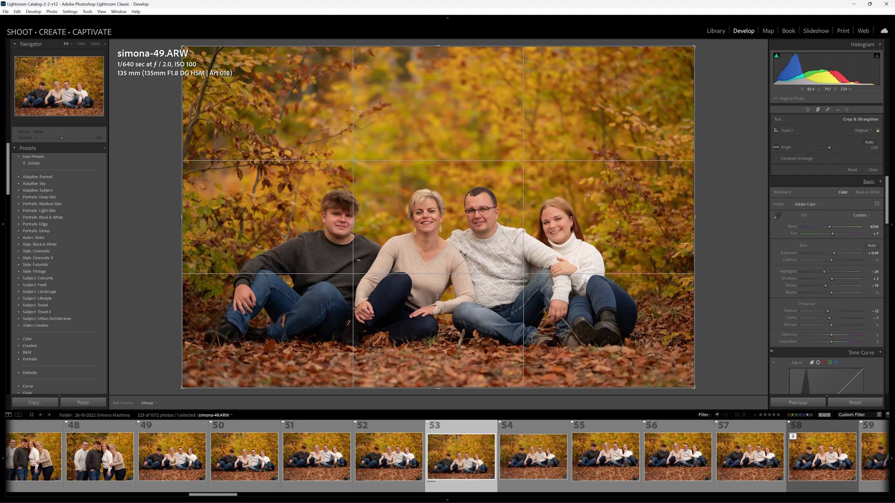
pyautogui.click(606, 457)
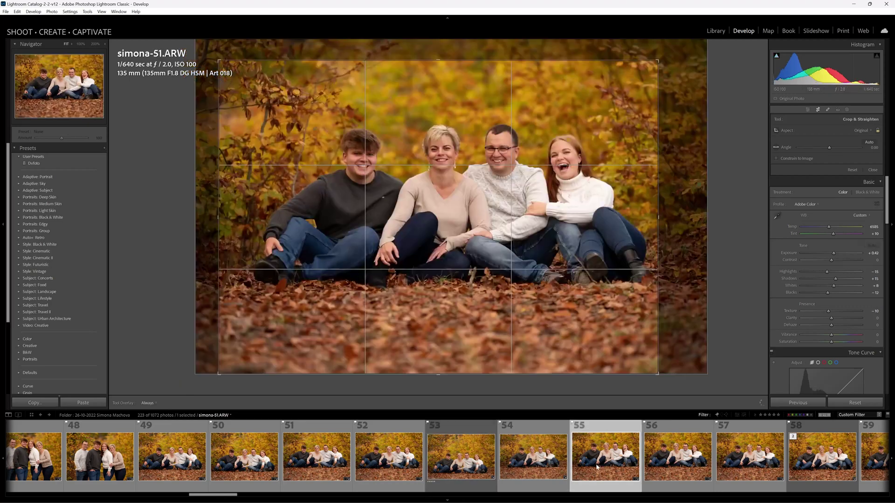
pyautogui.click(459, 471)
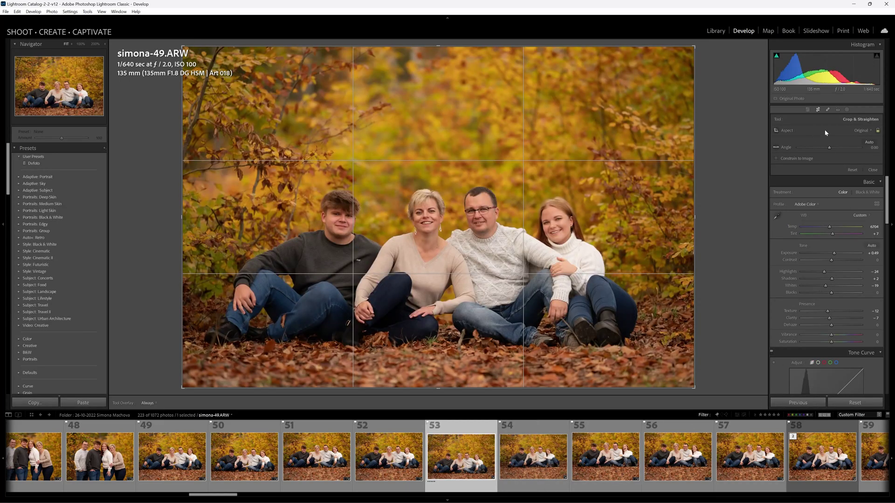
pyautogui.click(818, 111)
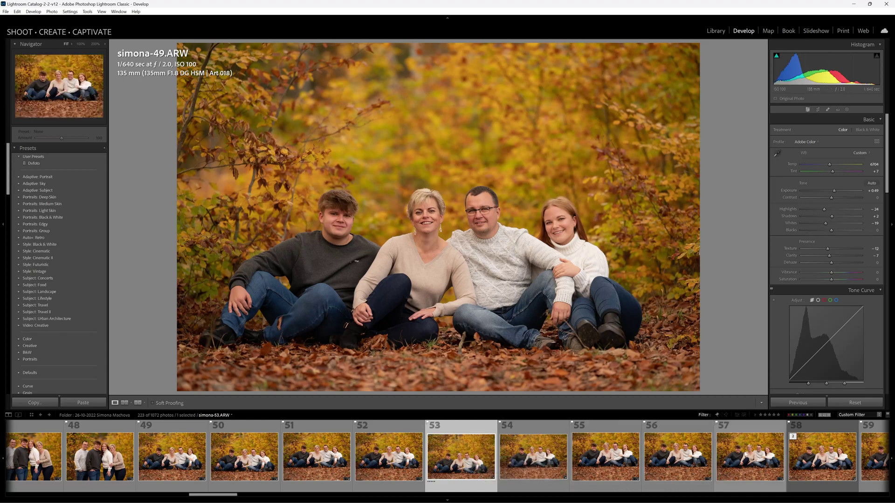
# Step: Give simona-53 the previous photo's develop settings and select it alongside simona-49
pyautogui.click(755, 470)
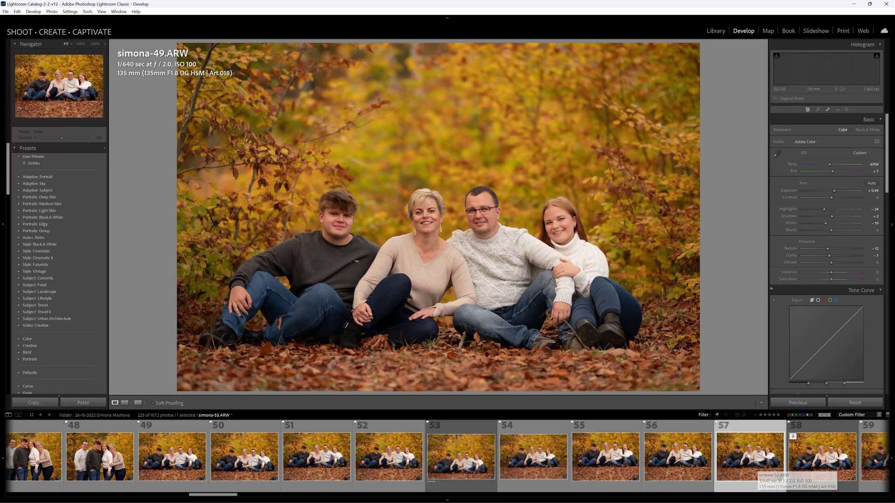
pyautogui.click(798, 403)
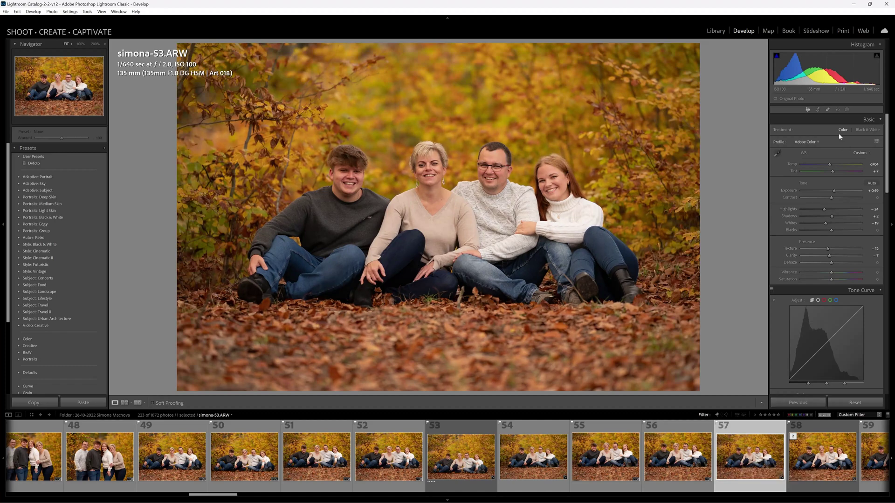
pyautogui.click(818, 110)
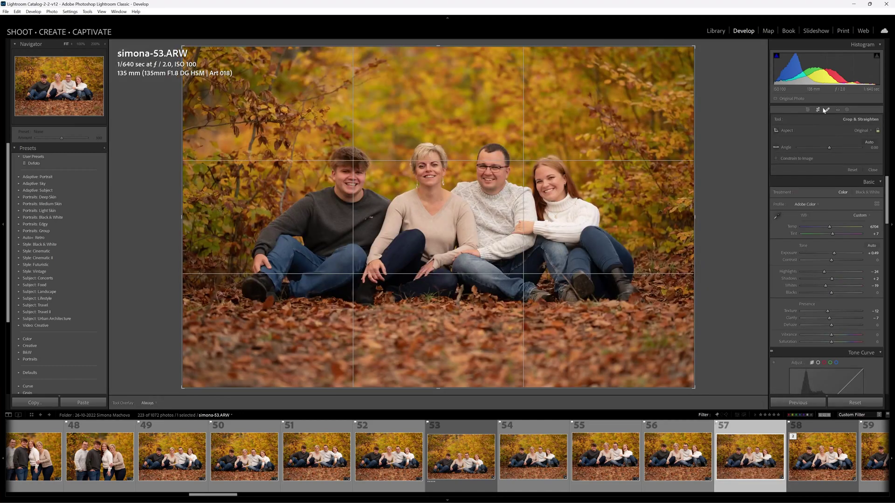
pyautogui.click(817, 110)
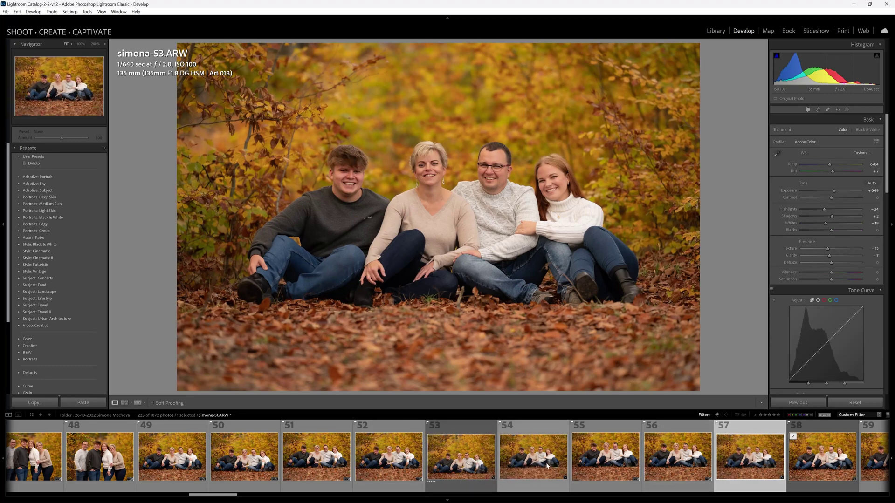
pyautogui.keyDown('ctrl'); pyautogui.click(463, 455); pyautogui.keyUp('ctrl')
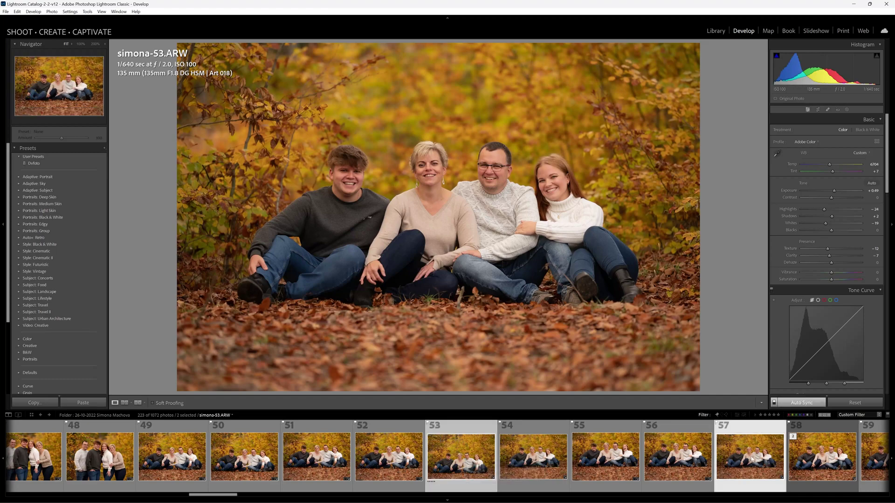
pyautogui.rightClick(751, 459)
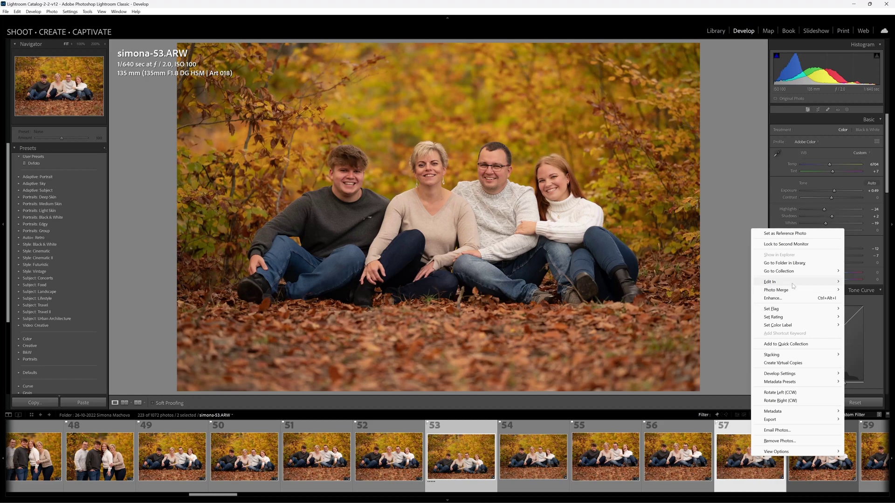
# Step: Send simona-53 to Photoshop 2023, maximize and zoom out, and float its document window
pyautogui.moveTo(793, 286)
pyautogui.click(706, 283)
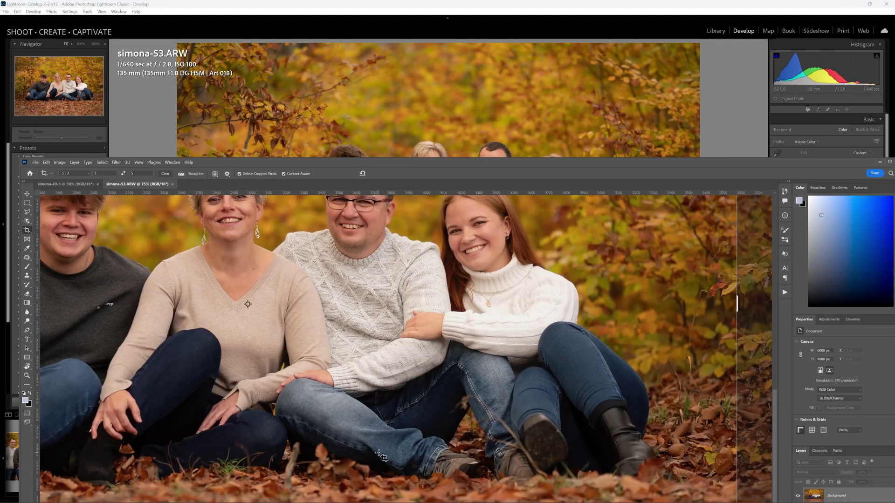
pyautogui.doubleClick(407, 162)
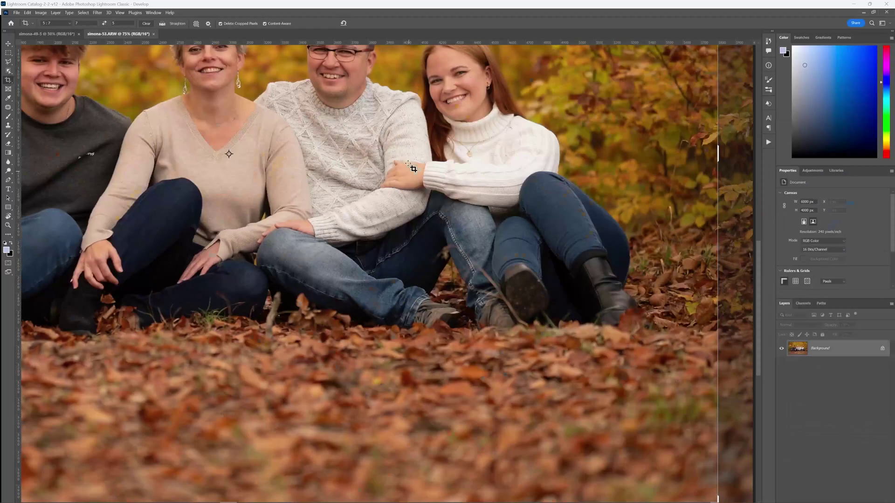
pyautogui.click(7, 216)
pyautogui.moveTo(452, 220); pyautogui.dragTo(335, 153)
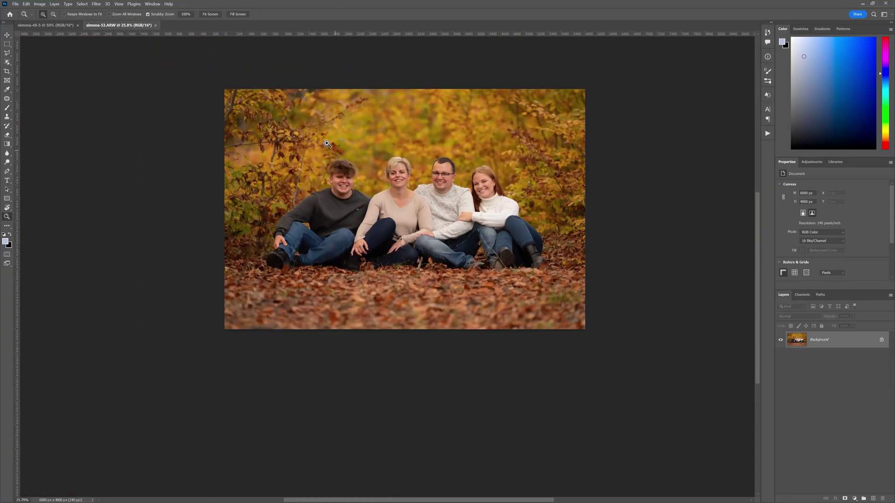
pyautogui.moveTo(126, 26); pyautogui.dragTo(506, 102)
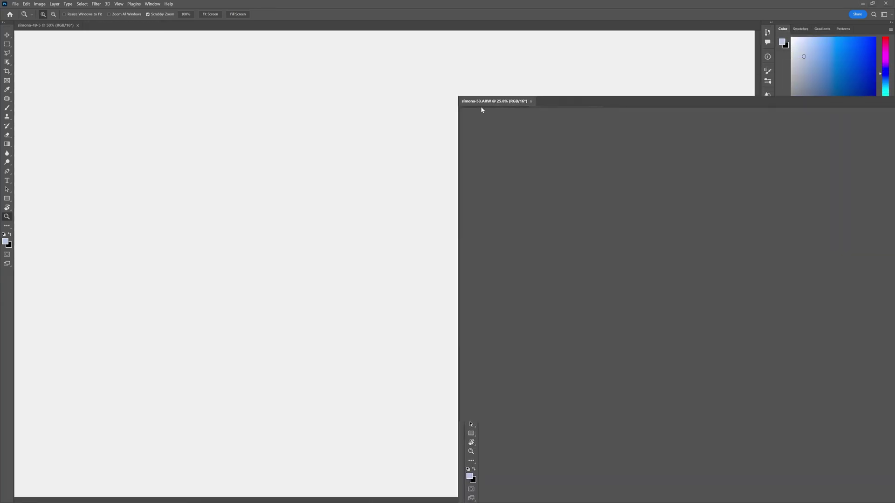
# Step: Drag simona-53 into simona-49-5 as Layer 1 and close simona-53 without saving
pyautogui.click(7, 36)
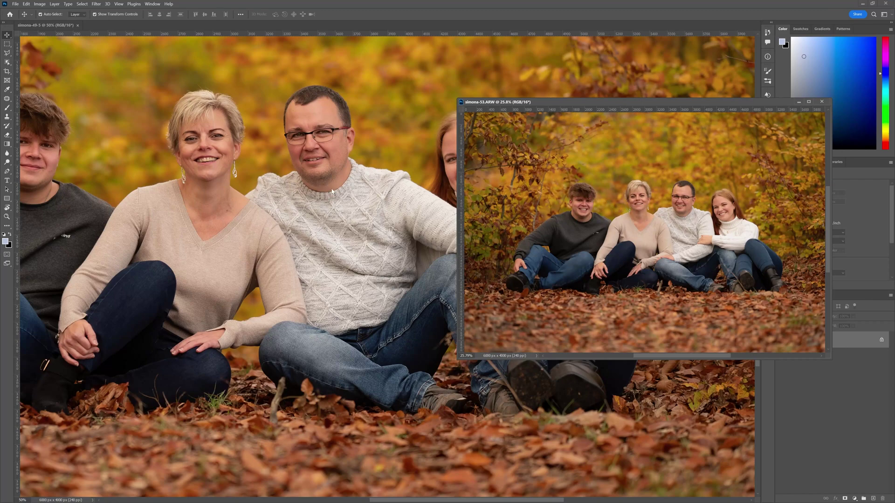
pyautogui.moveTo(616, 222); pyautogui.dragTo(260, 199)
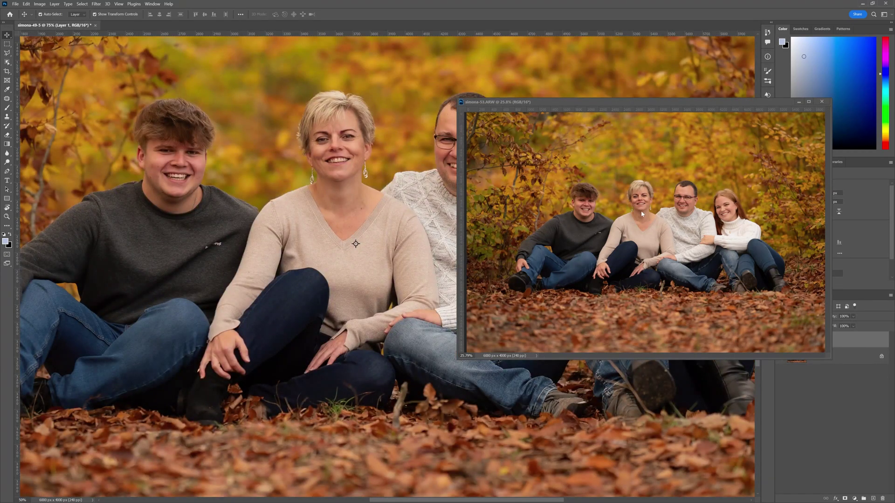
pyautogui.click(822, 102)
pyautogui.click(461, 192)
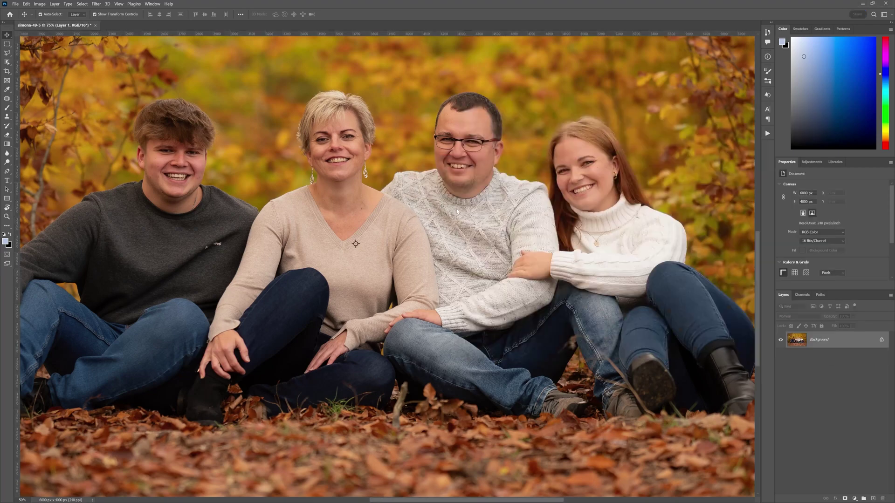
# Step: Nudge Layer 1 left, then slightly right, to line it up, and select it with Background
pyautogui.click(7, 217)
pyautogui.moveTo(398, 217); pyautogui.dragTo(361, 212)
pyautogui.click(7, 35)
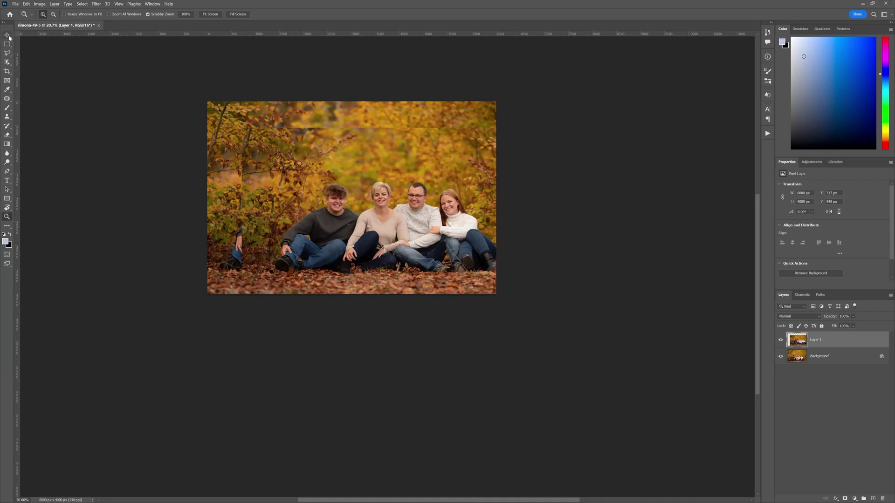
pyautogui.moveTo(415, 235); pyautogui.dragTo(379, 234)
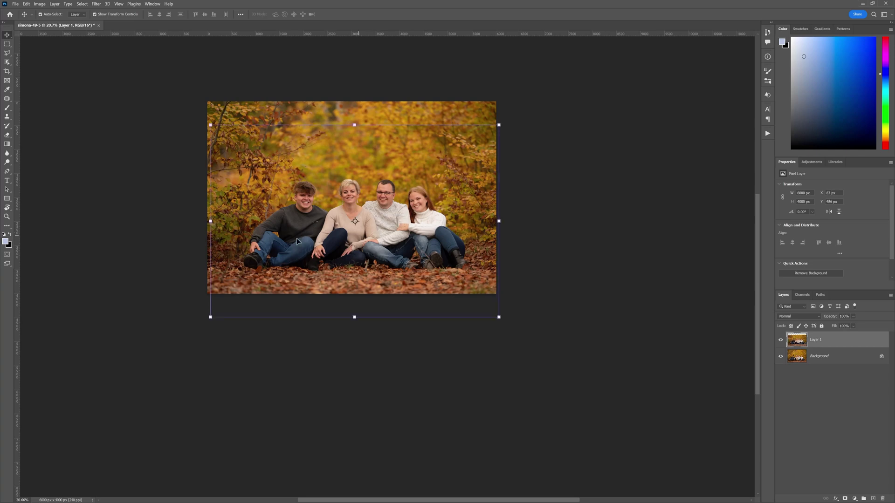
pyautogui.click(7, 217)
pyautogui.moveTo(247, 220); pyautogui.dragTo(282, 204)
pyautogui.click(7, 35)
pyautogui.click(7, 216)
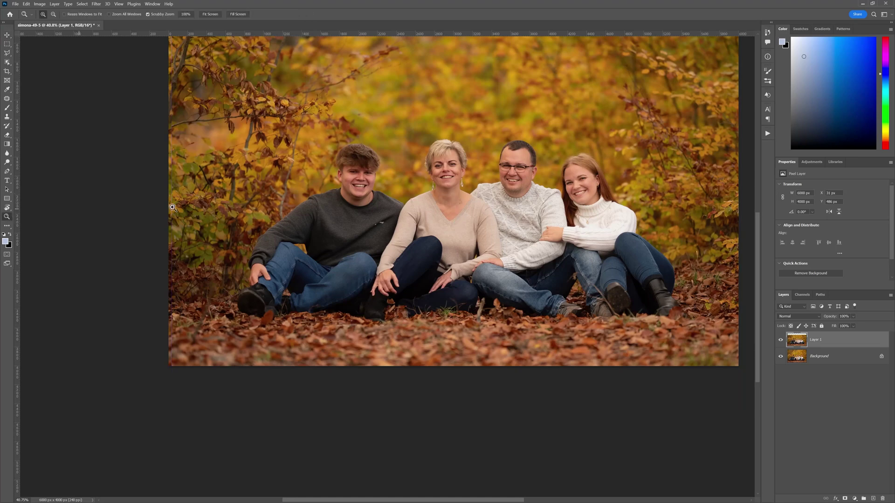
pyautogui.scroll(-3, 418, 195)
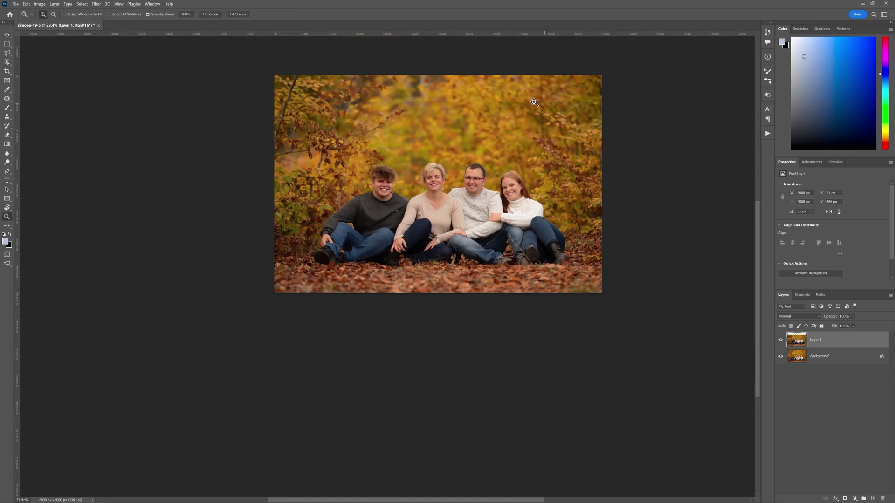
pyautogui.press('v')
pyautogui.moveTo(516, 144); pyautogui.dragTo(518, 145)
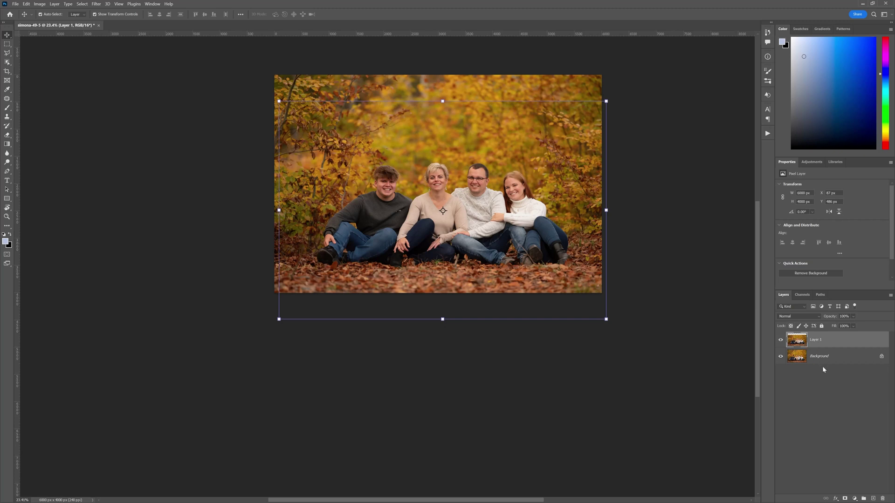
pyautogui.keyDown('ctrl'); pyautogui.click(832, 358); pyautogui.keyUp('ctrl')
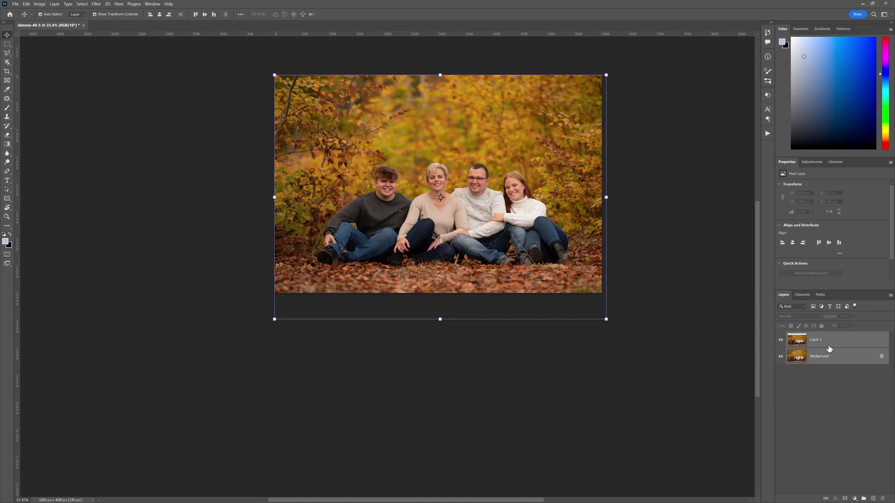
# Step: Run Edit > Auto-Align Layers with Auto projection to match Layer 1 to the base photo
pyautogui.click(26, 5)
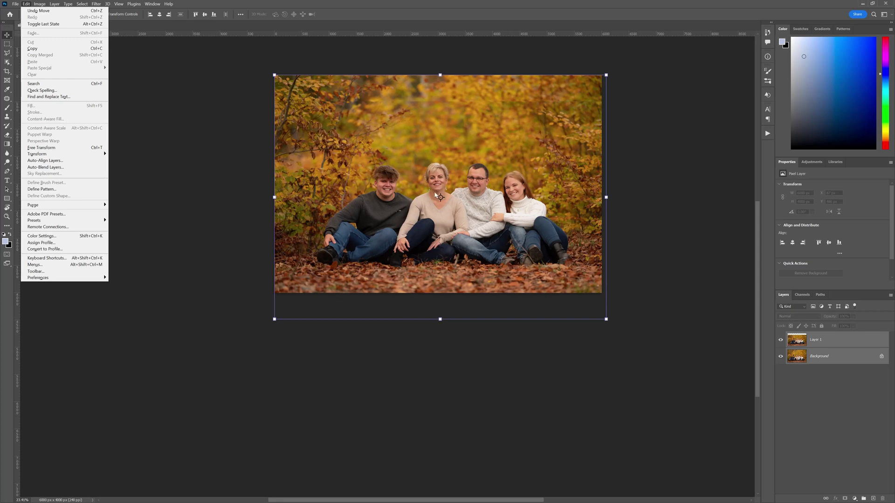
pyautogui.click(63, 160)
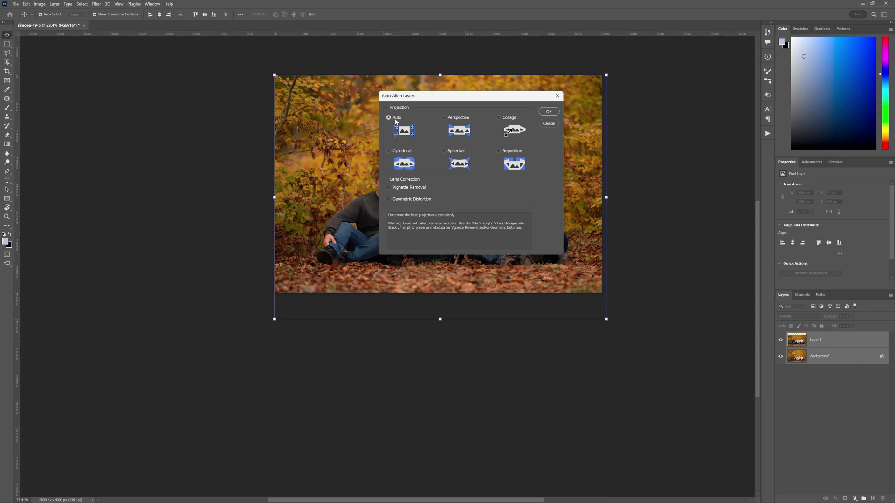
pyautogui.click(549, 112)
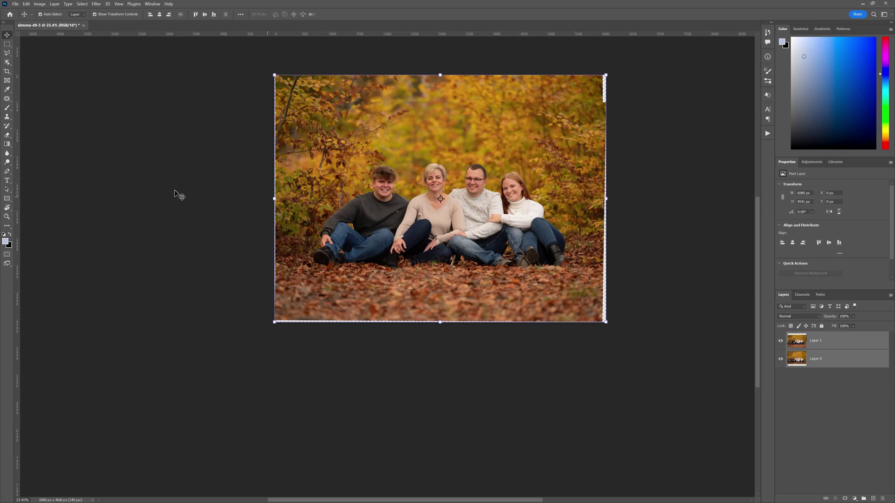
pyautogui.click(7, 217)
# Step: Toggle Layer 1's visibility to compare the aligned frames, then add a white mask to Layer 1
pyautogui.moveTo(482, 209); pyautogui.dragTo(490, 207)
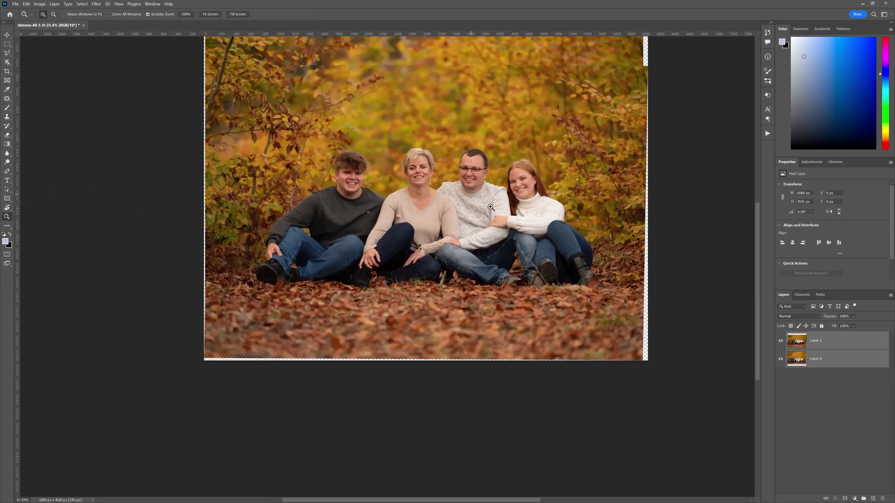
pyautogui.click(781, 340)
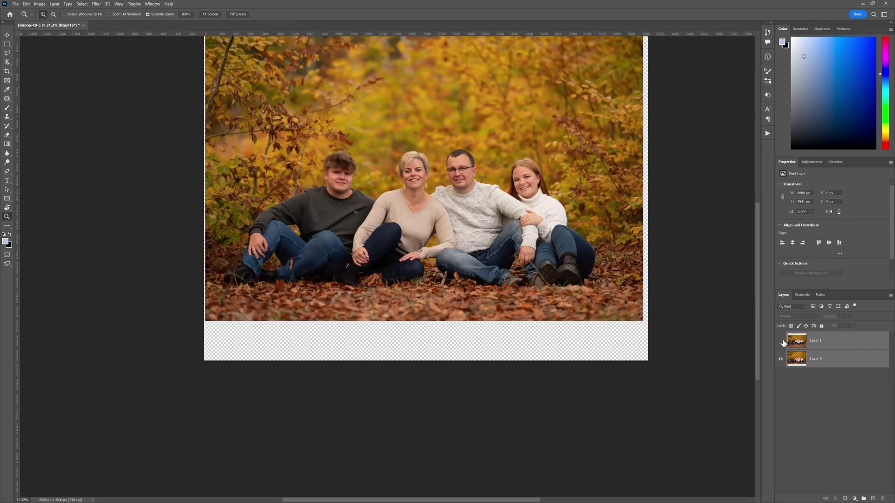
pyautogui.click(781, 341)
pyautogui.click(781, 341)
pyautogui.click(781, 341)
pyautogui.click(781, 341)
pyautogui.click(781, 341)
pyautogui.click(781, 341)
pyautogui.click(781, 341)
pyautogui.click(781, 341)
pyautogui.click(781, 341)
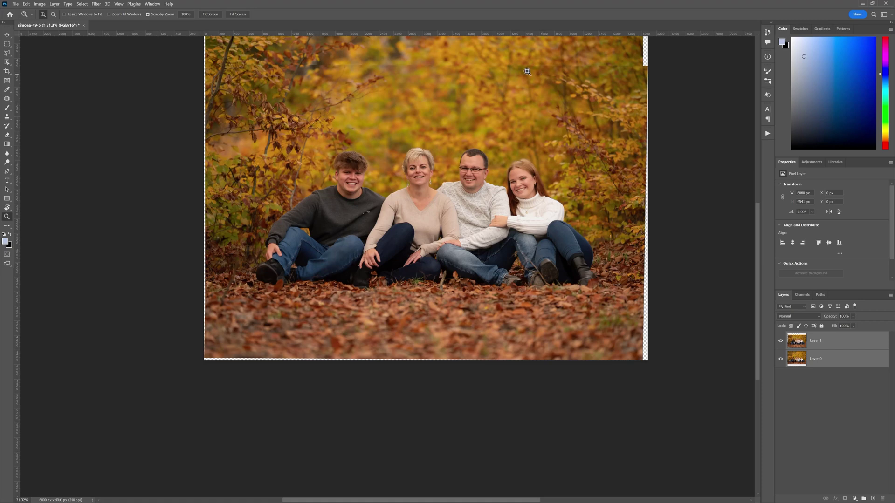
pyautogui.click(781, 341)
pyautogui.click(781, 341)
pyautogui.click(829, 344)
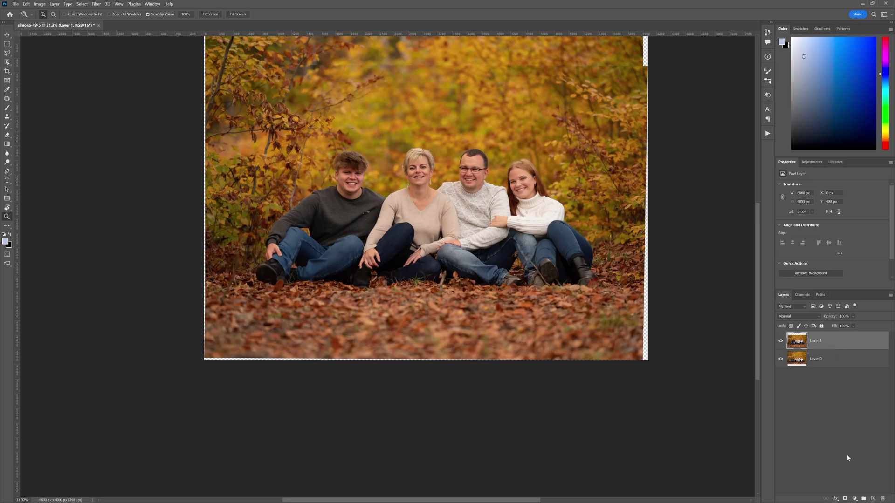
pyautogui.click(844, 499)
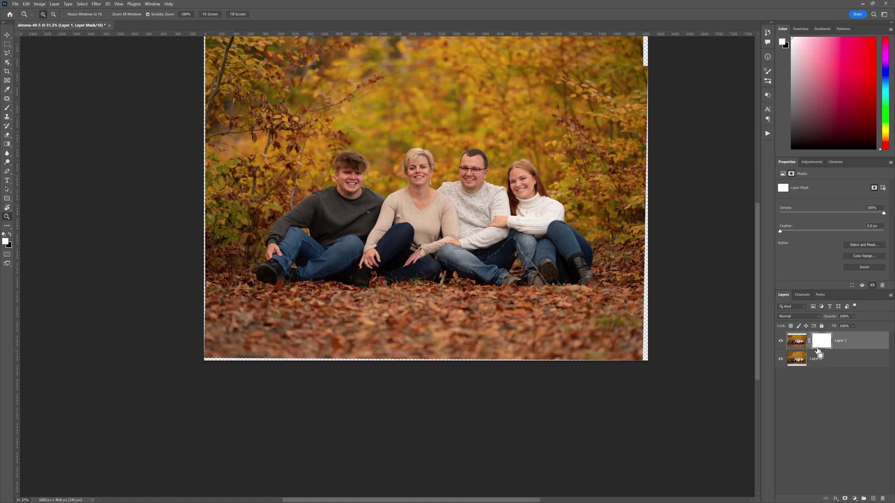
# Step: Invert Layer 1's mask to black and brush white along the bottom strip to reveal its leaves
pyautogui.hotkey('ctrl', 'i')
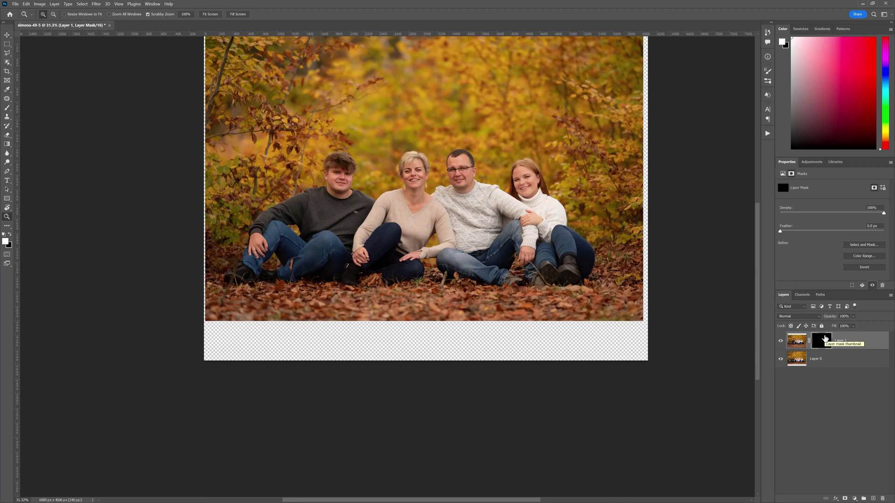
pyautogui.moveTo(7, 107); pyautogui.dragTo(44, 110)
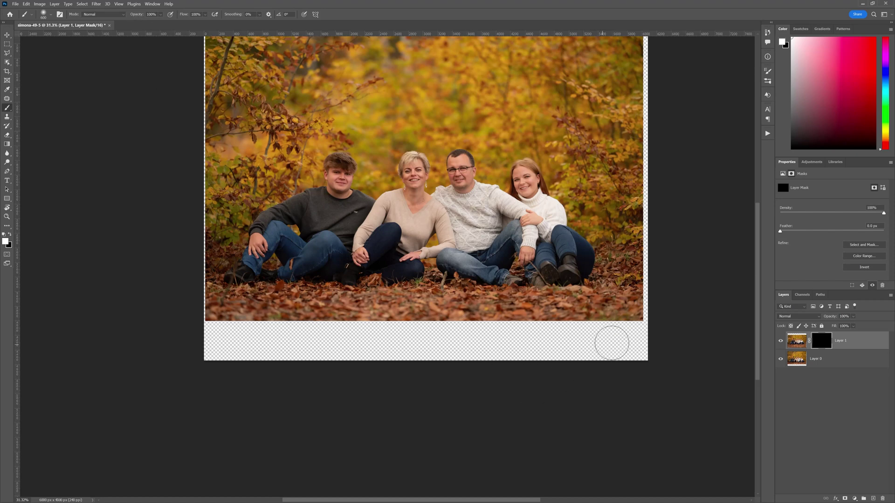
pyautogui.moveTo(622, 345)
pyautogui.mouseDown()
pyautogui.moveTo(532, 345)
pyautogui.moveTo(505, 328)
pyautogui.moveTo(559, 339)
pyautogui.moveTo(586, 377)
pyautogui.moveTo(605, 358)
pyautogui.moveTo(523, 348)
pyautogui.moveTo(508, 323)
pyautogui.moveTo(436, 330)
pyautogui.moveTo(397, 351)
pyautogui.moveTo(405, 341)
pyautogui.moveTo(356, 340)
pyautogui.moveTo(356, 312)
pyautogui.moveTo(330, 320)
pyautogui.moveTo(372, 323)
pyautogui.moveTo(293, 365)
pyautogui.moveTo(282, 348)
pyautogui.moveTo(294, 324)
pyautogui.moveTo(223, 350)
pyautogui.moveTo(190, 344)
pyautogui.moveTo(276, 335)
pyautogui.moveTo(252, 335)
pyautogui.moveTo(310, 362)
pyautogui.mouseUp()
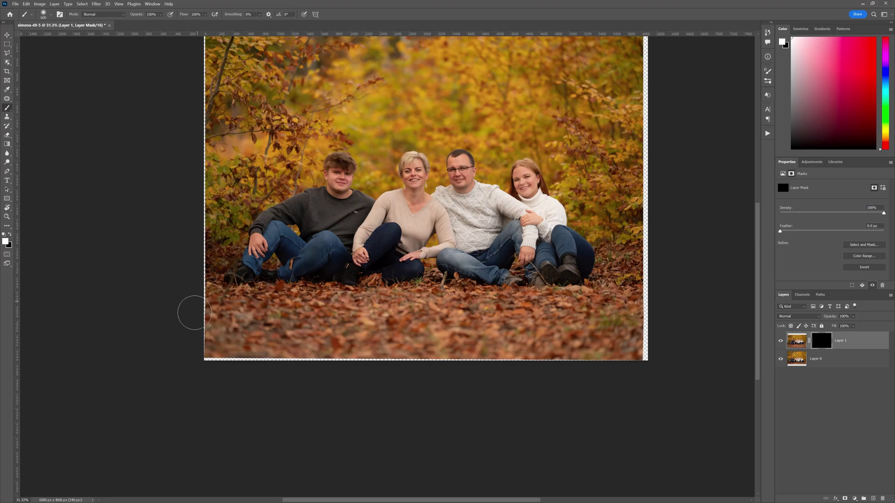
pyautogui.moveTo(216, 347); pyautogui.dragTo(671, 342)
# Step: Flatten to a single Background layer and crop the portrait to 5:7, lowering the top edge
pyautogui.rightClick(837, 358)
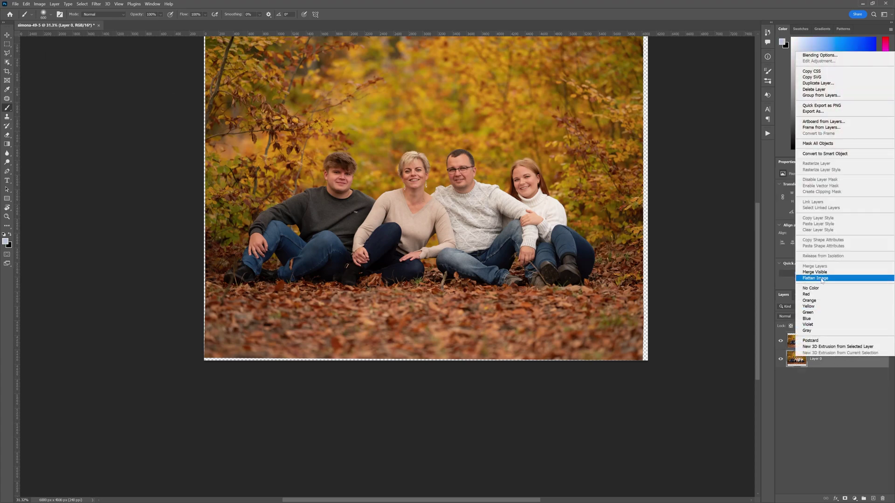
pyautogui.click(822, 279)
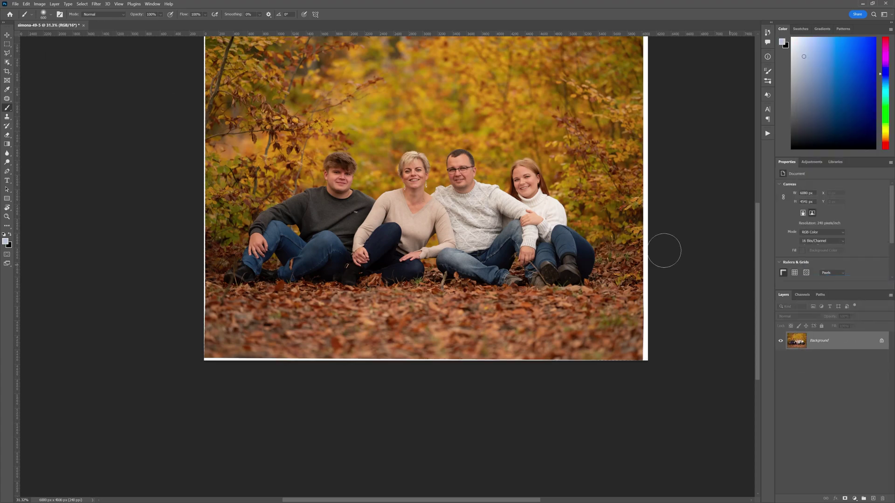
pyautogui.click(8, 73)
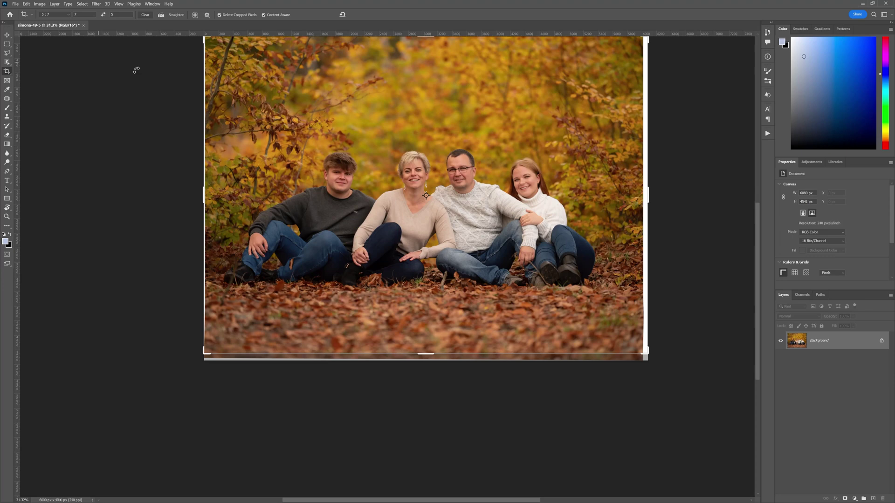
pyautogui.moveTo(442, 116); pyautogui.dragTo(421, 173)
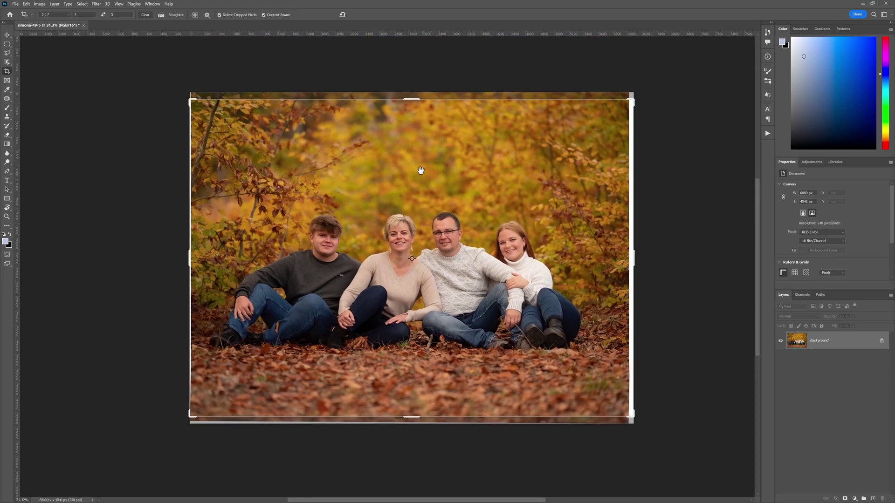
pyautogui.moveTo(631, 101); pyautogui.dragTo(616, 114)
pyautogui.moveTo(548, 138); pyautogui.dragTo(536, 133)
pyautogui.moveTo(412, 111); pyautogui.dragTo(414, 114)
pyautogui.moveTo(438, 157); pyautogui.dragTo(437, 160)
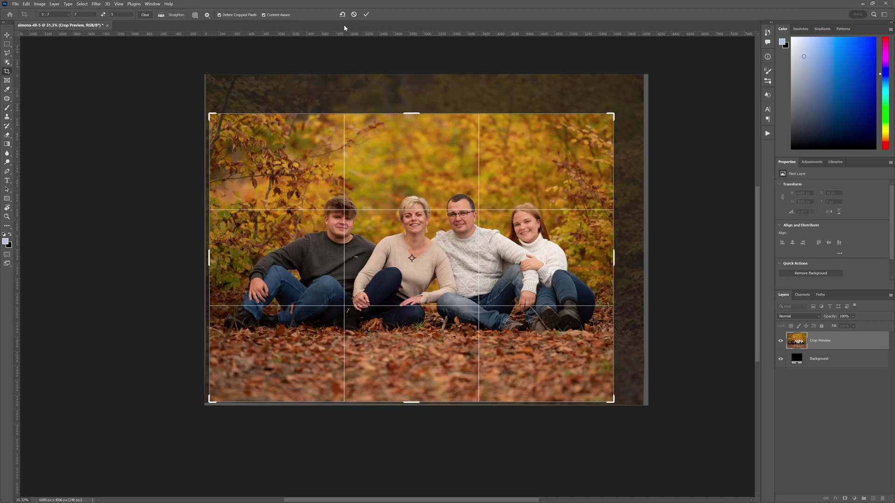
pyautogui.click(366, 14)
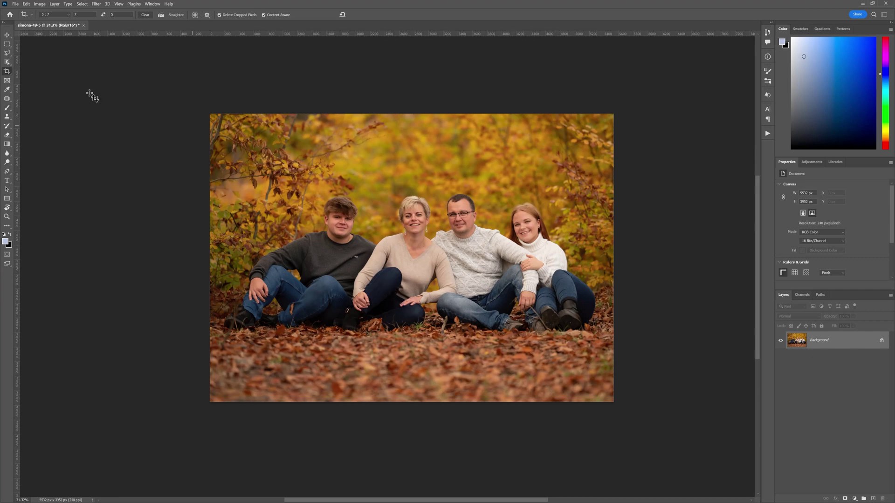
# Step: Save the portrait on close as simona-49-Edit-2.tif and minimize Photoshop
pyautogui.click(84, 26)
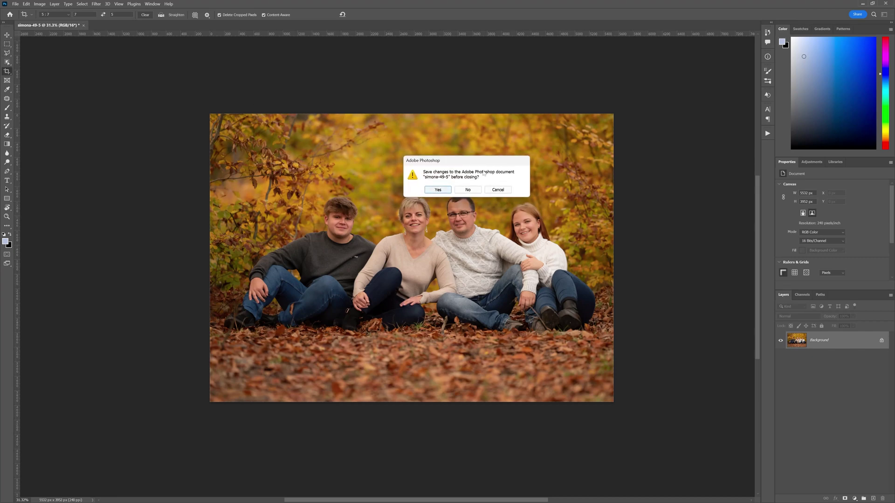
pyautogui.click(433, 191)
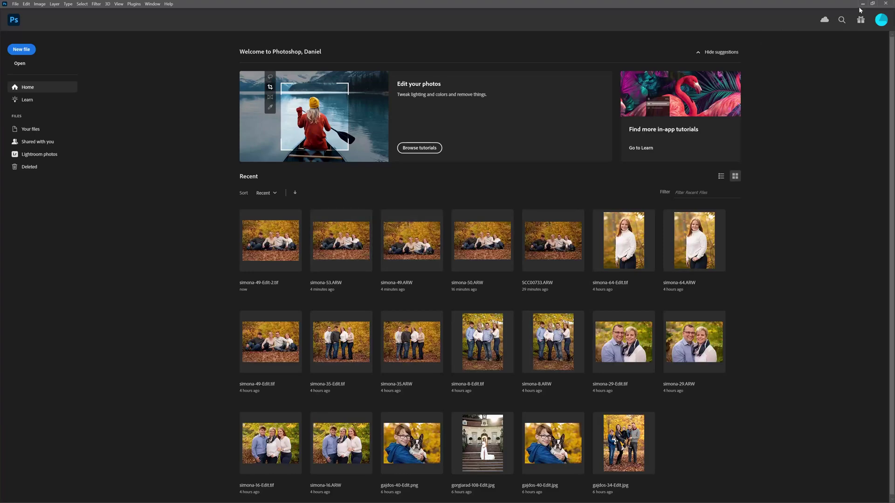
pyautogui.click(862, 4)
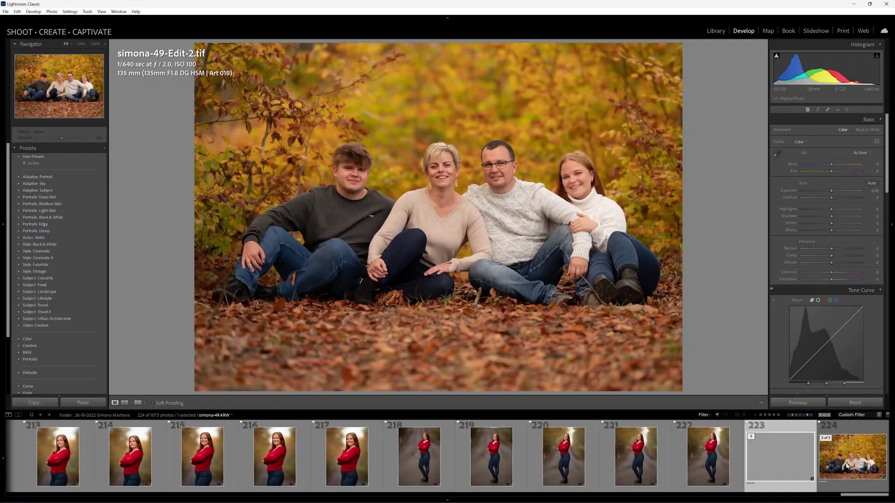
pyautogui.click(846, 466)
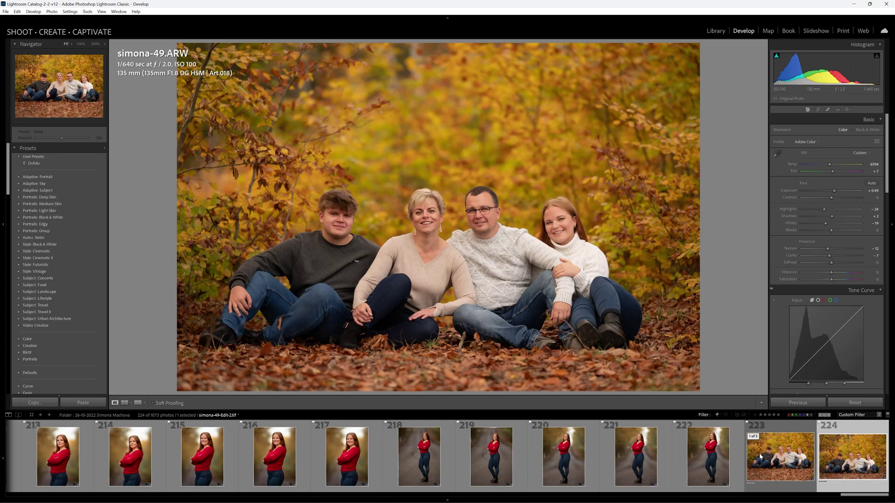
pyautogui.click(762, 458)
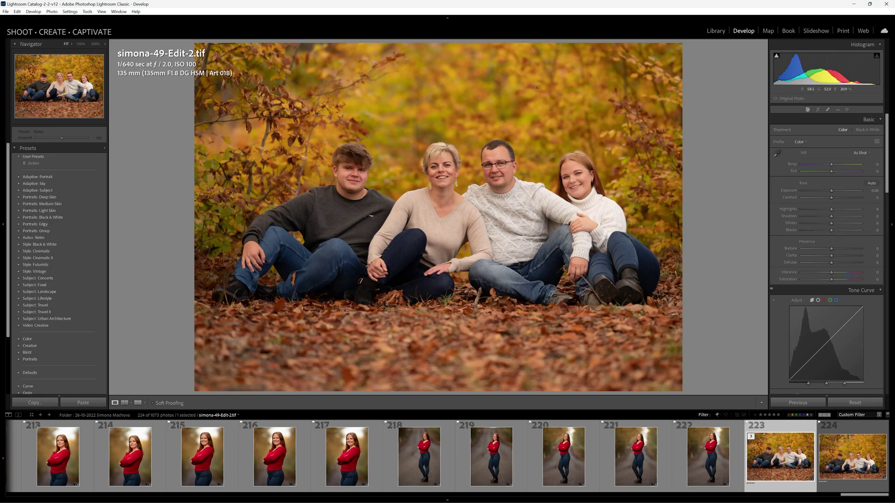
# Step: Apply a 5 x 7 crop to simona-49-Edit-2.tif, extending the bottom edge to keep nearly the full photo
pyautogui.click(818, 109)
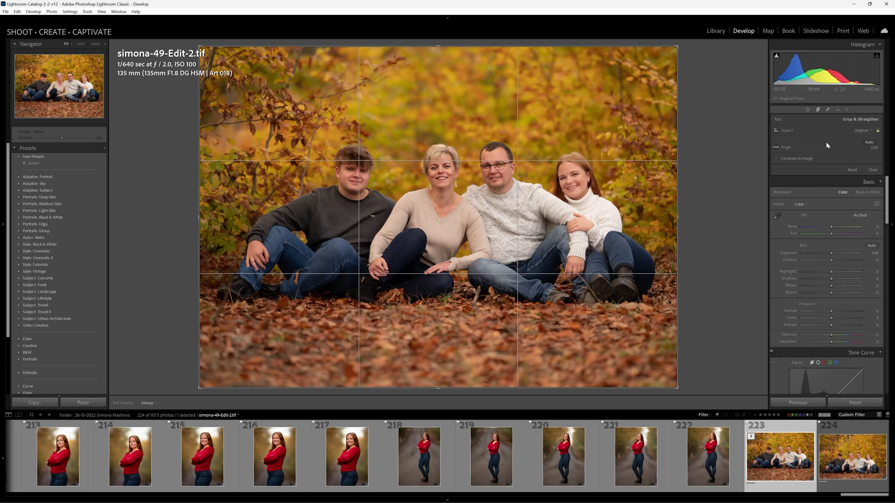
pyautogui.click(860, 132)
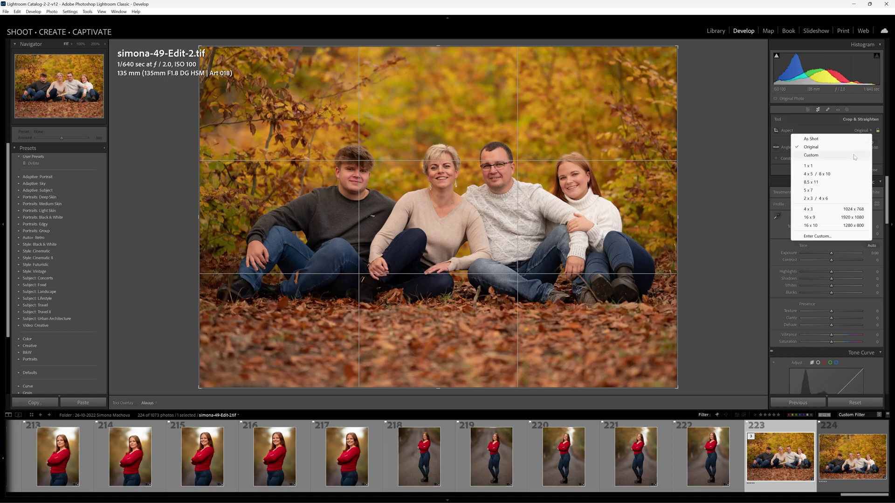
pyautogui.click(823, 200)
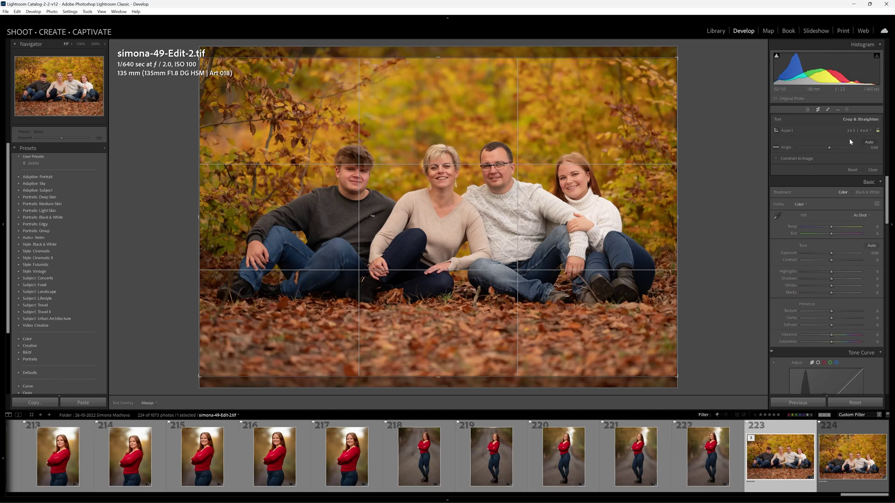
pyautogui.click(860, 131)
pyautogui.click(816, 190)
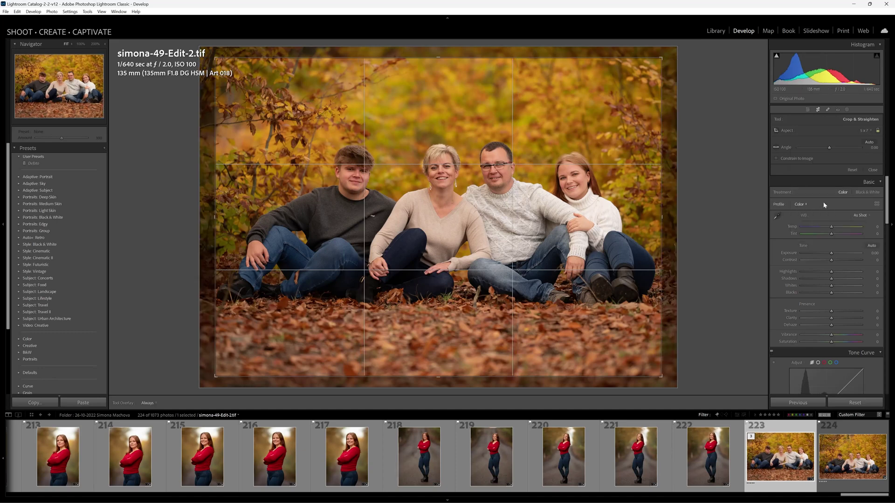
pyautogui.moveTo(417, 377); pyautogui.dragTo(417, 390)
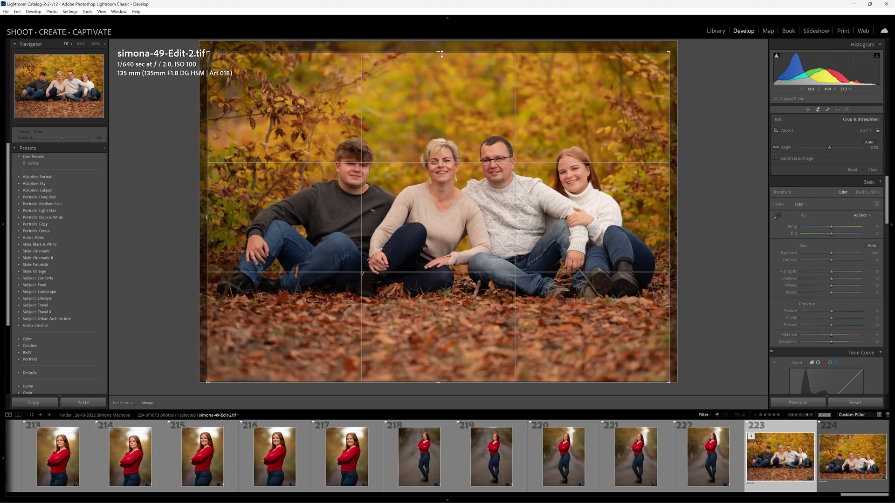
pyautogui.press('Return')
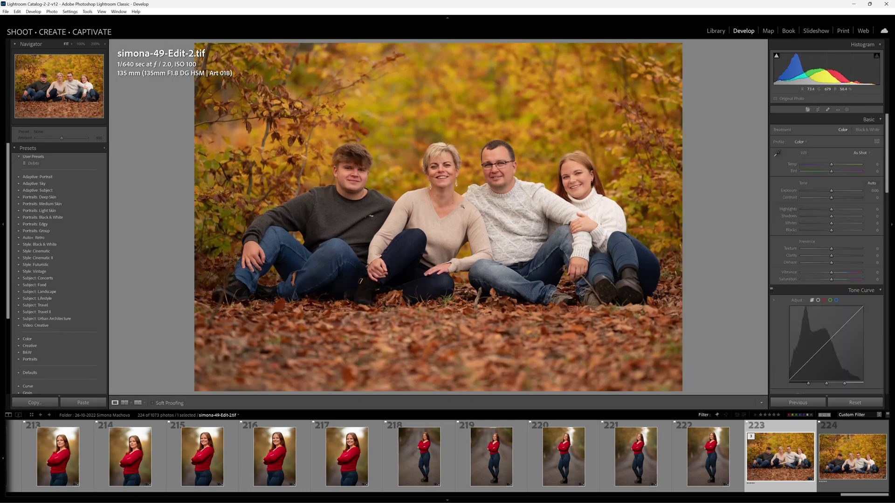